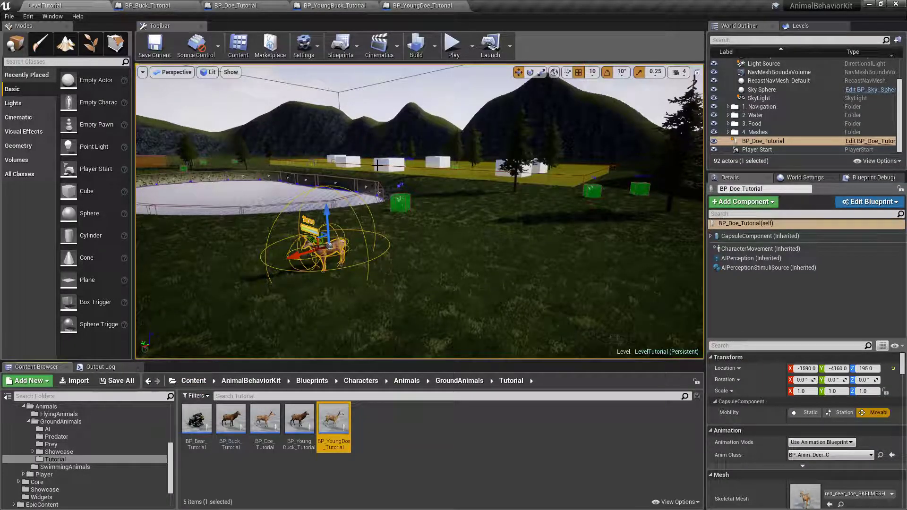
# Bring up the BP_YoungBuck_Tutorial blueprint to confirm it contains the BP_Comp_GrowOld component
pyautogui.click(326, 9)
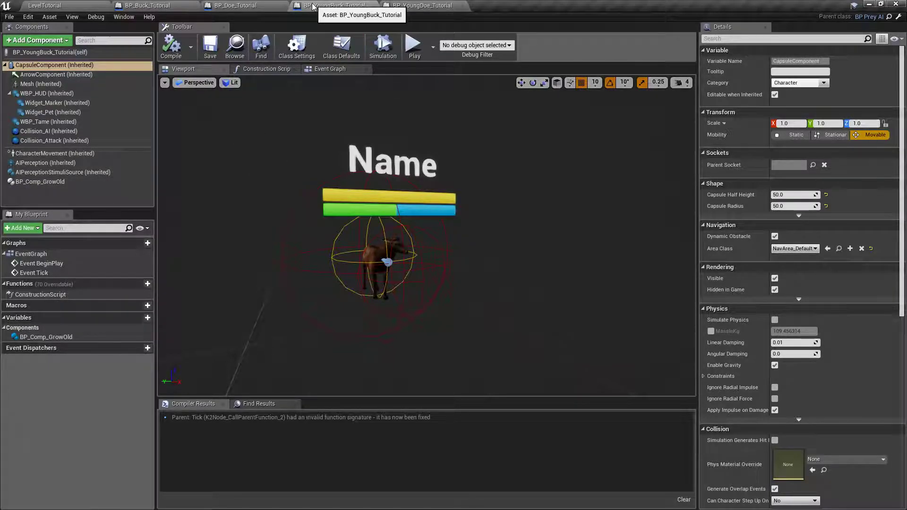
# Add a BP_Comp_GrowOld component to the BP_YoungDoe_Tutorial blueprint via a 'grow' search
pyautogui.click(411, 6)
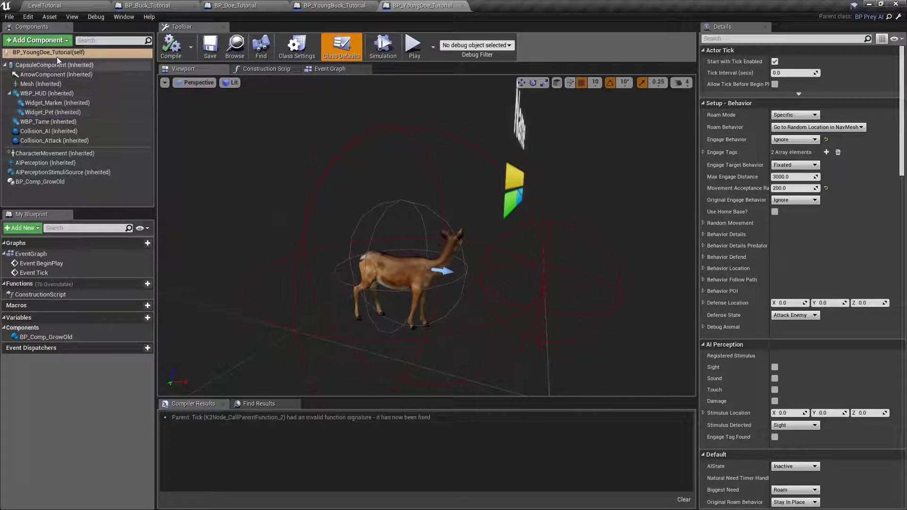
pyautogui.click(24, 41)
pyautogui.write('grow')
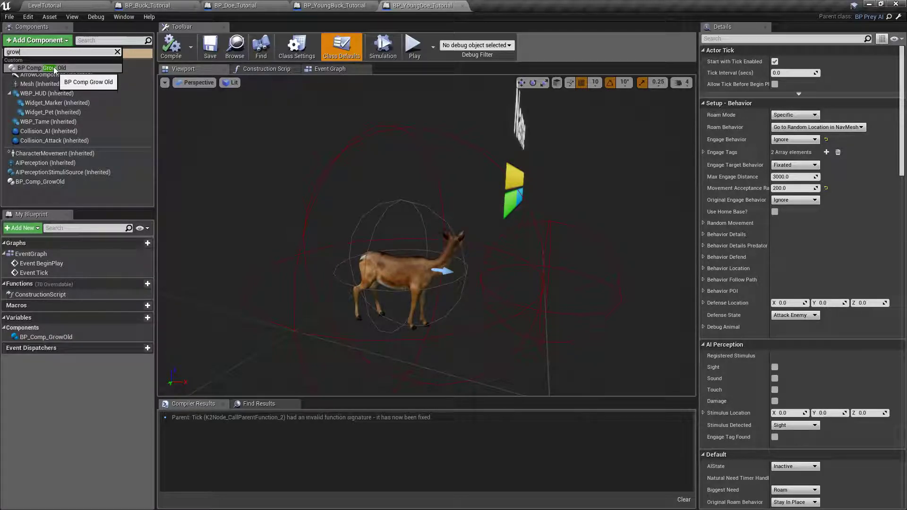
pyautogui.click(44, 182)
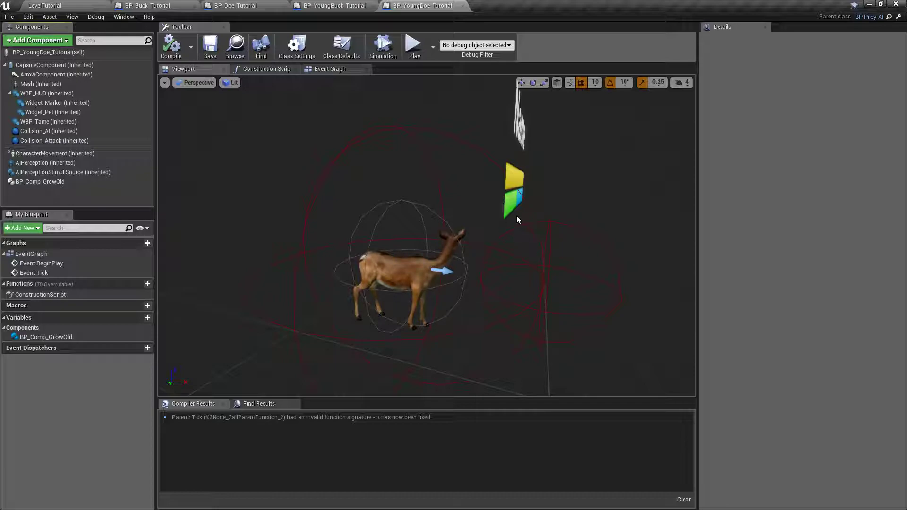
# Review the Tutorial Series Coverage bullet list in PowerPoint, then return to the Unreal level
pyautogui.click(45, 5)
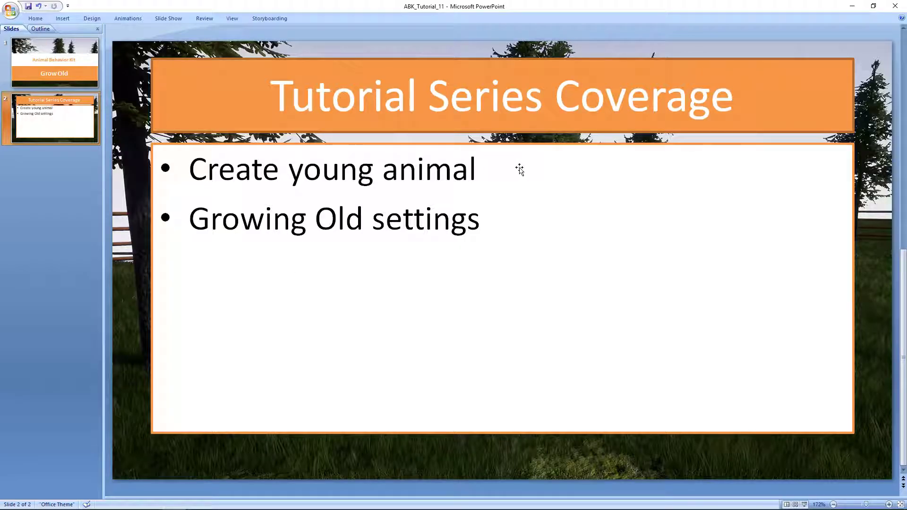
pyautogui.click(474, 168)
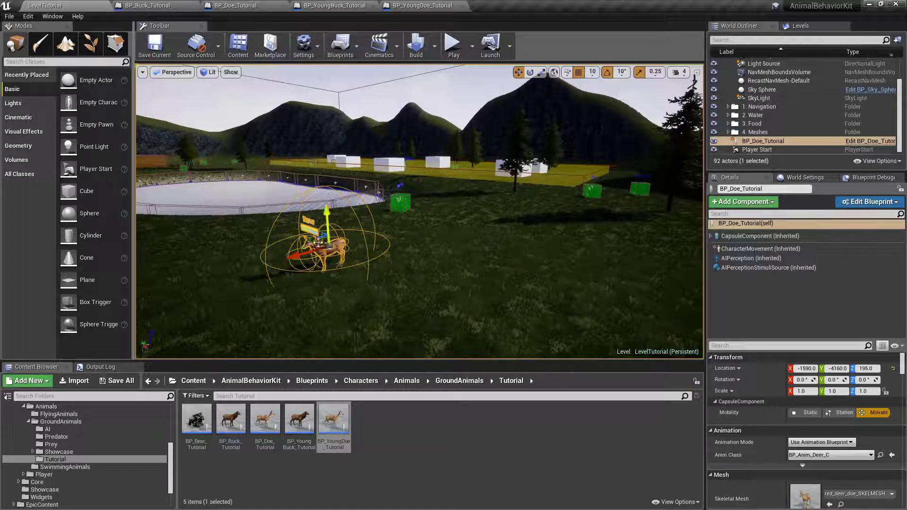
# Delete the adult BP_Doe_Tutorial deer from the level
pyautogui.click(752, 150)
pyautogui.click(755, 141)
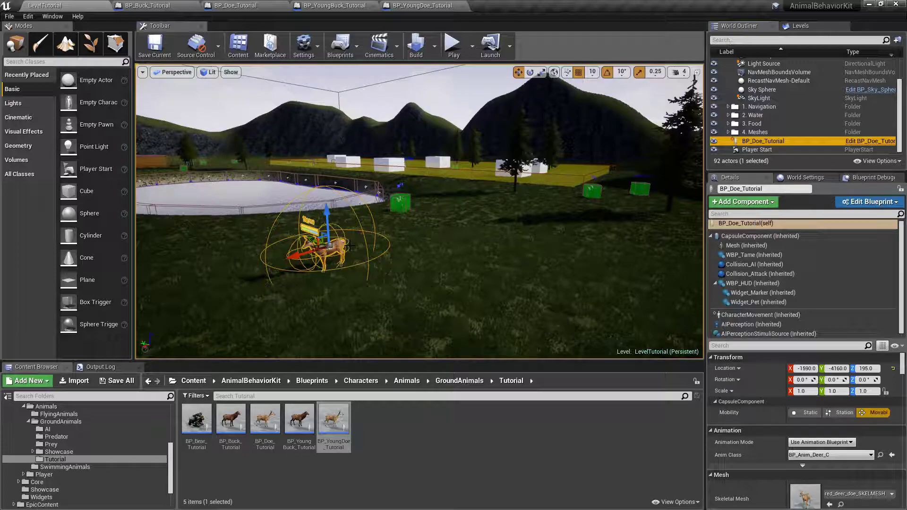
pyautogui.press('Delete')
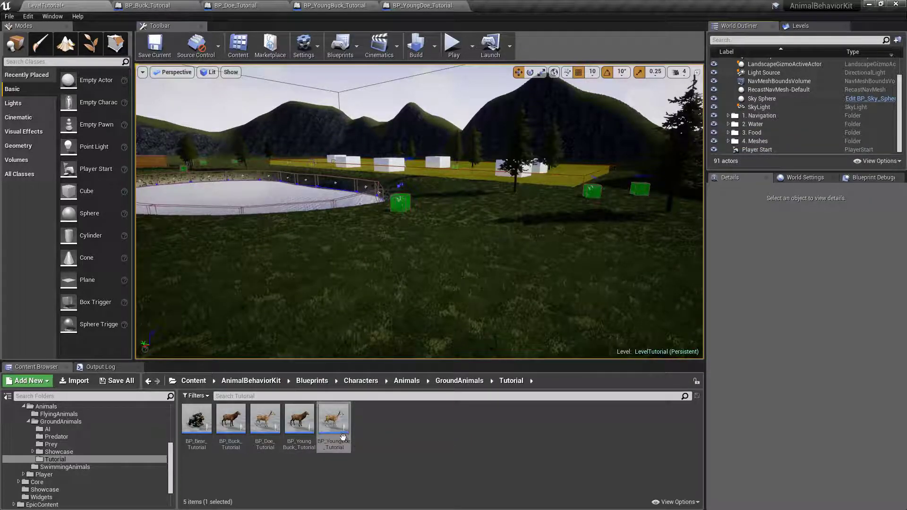
# Place a BP_YoungDoe_Tutorial on the grass, frame it, and show its GrowOld settings
pyautogui.moveTo(344, 437); pyautogui.dragTo(435, 251)
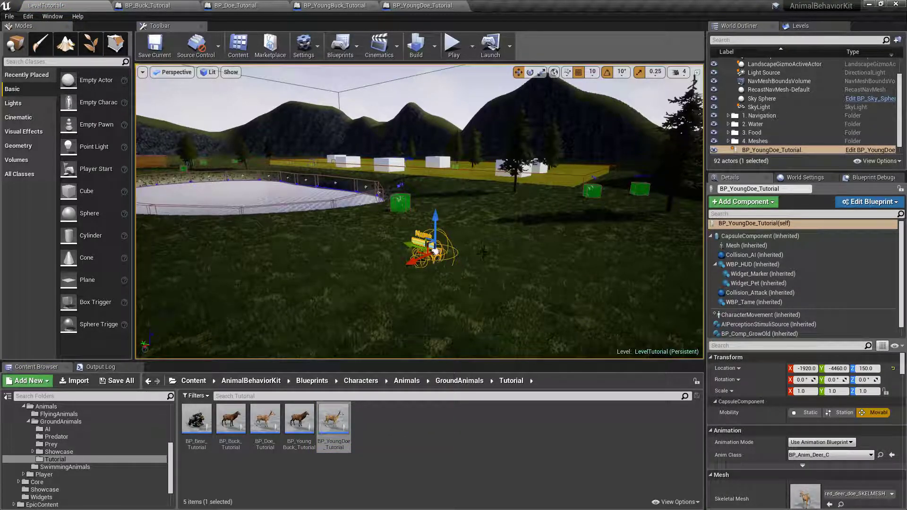
pyautogui.press('f')
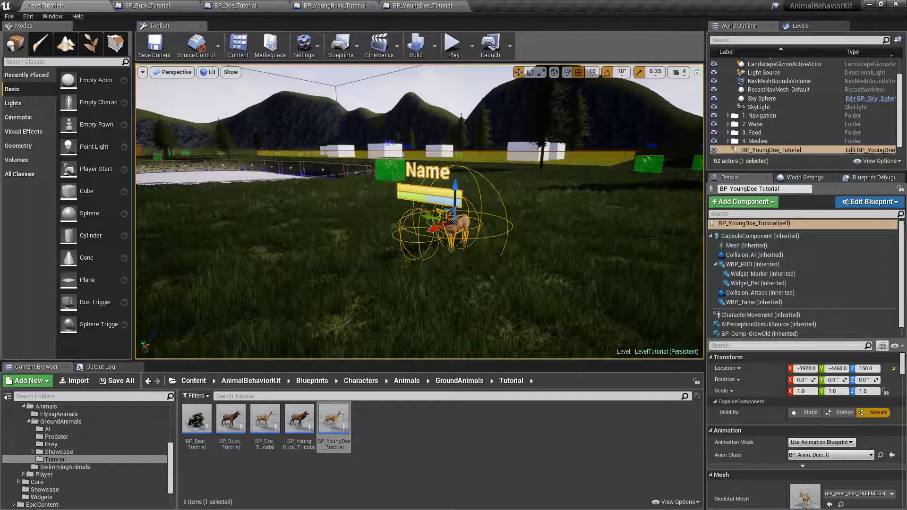
pyautogui.click(711, 236)
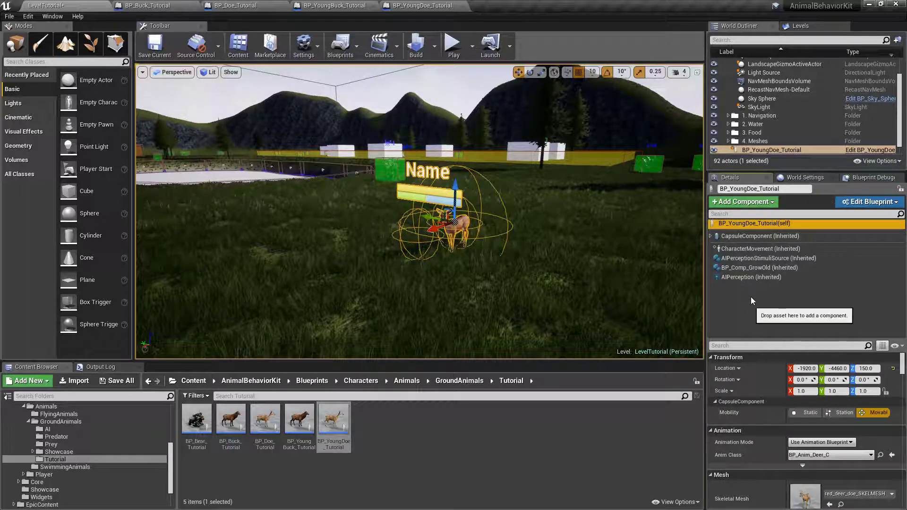
pyautogui.click(754, 268)
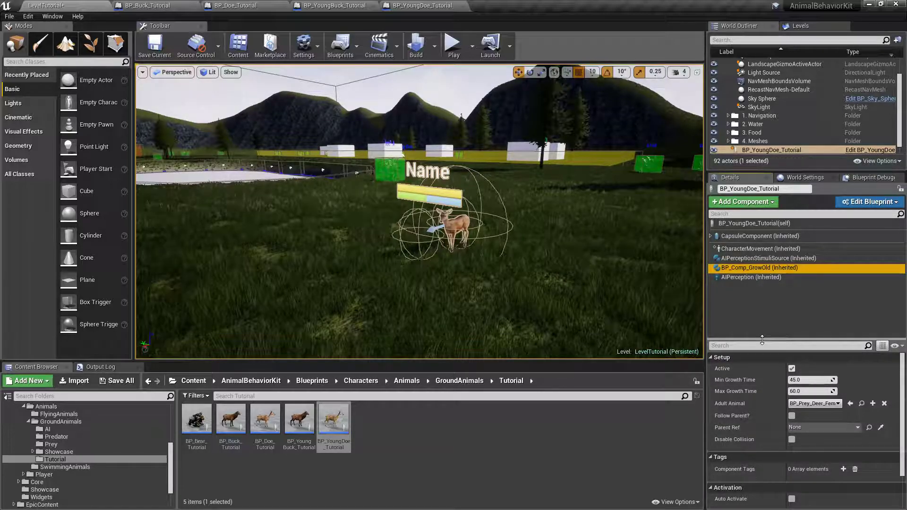
# Set the placed young doe's Adult Animal to BP_Doe_Tutorial, replacing BP_Prey_Deer_Female
pyautogui.moveTo(762, 340); pyautogui.dragTo(761, 300)
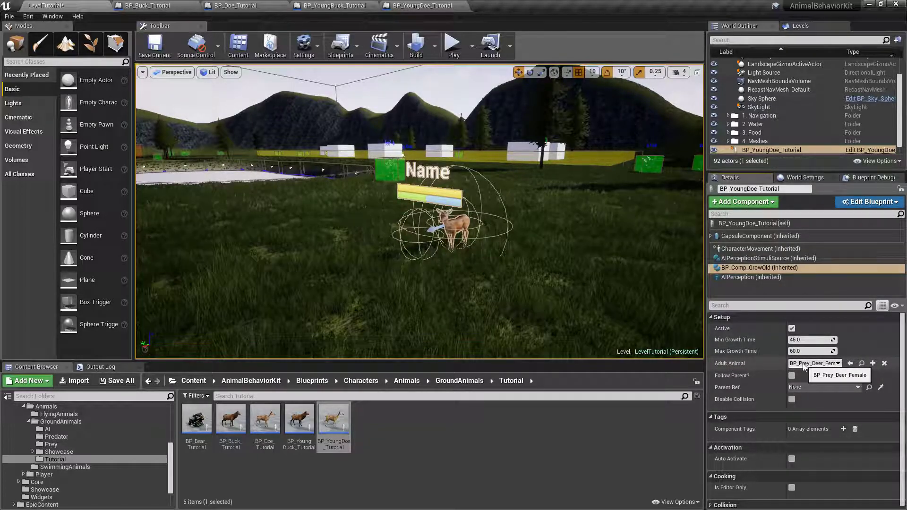
pyautogui.moveTo(786, 367); pyautogui.dragTo(774, 366)
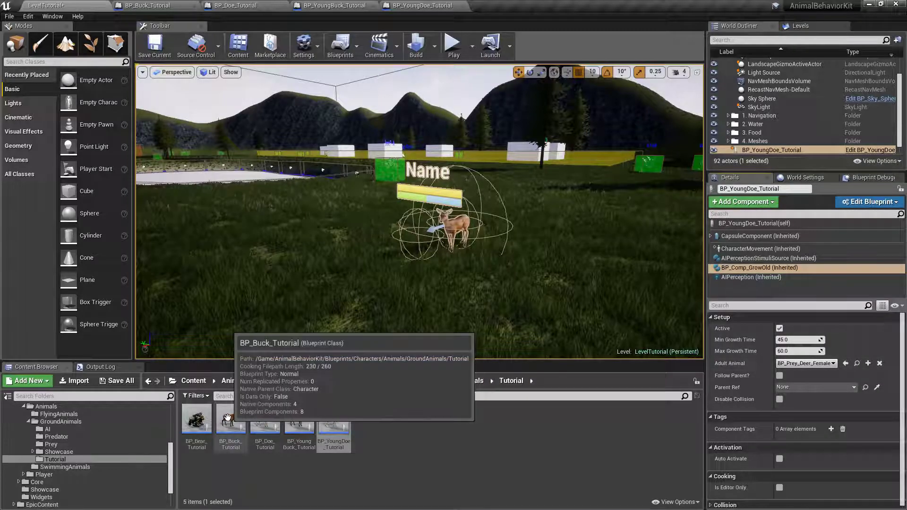
pyautogui.click(263, 421)
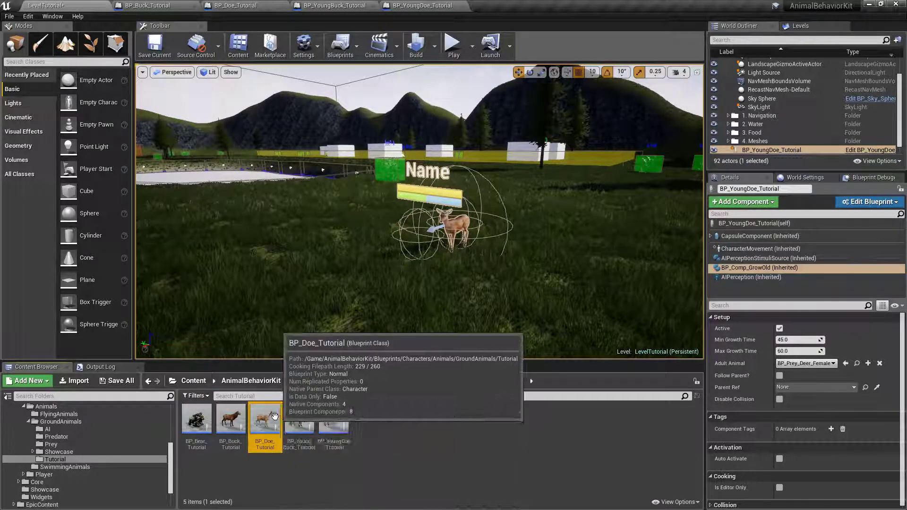
pyautogui.click(846, 363)
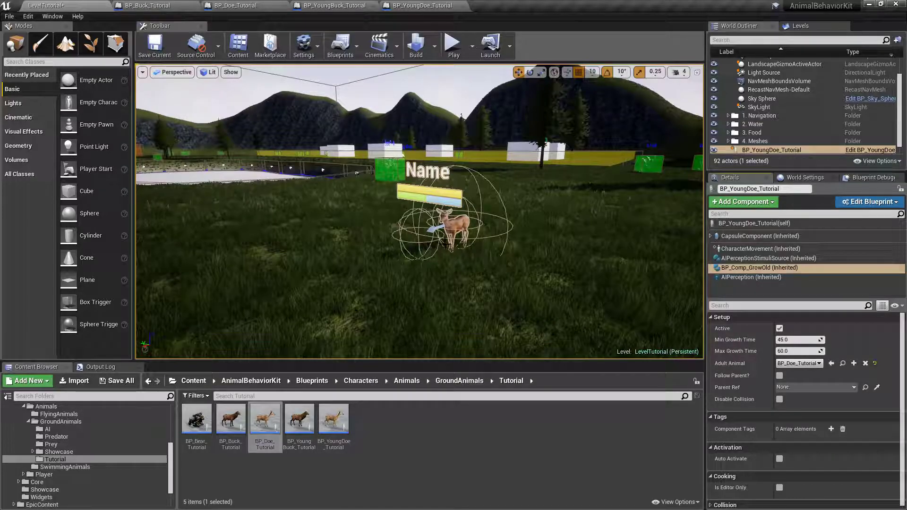
# Set the young buck's GrowOld Adult Animal to BP_YoungBuck_Tutorial and compile the blueprint
pyautogui.click(350, 7)
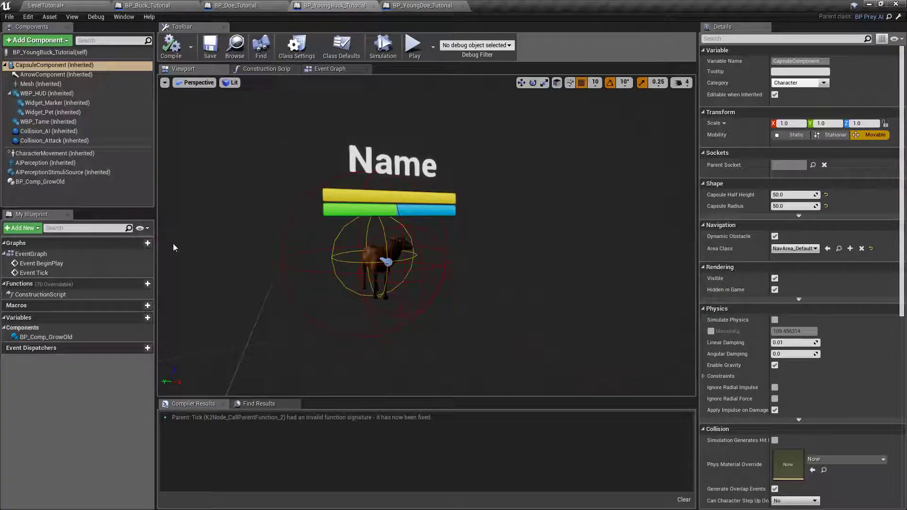
pyautogui.click(40, 183)
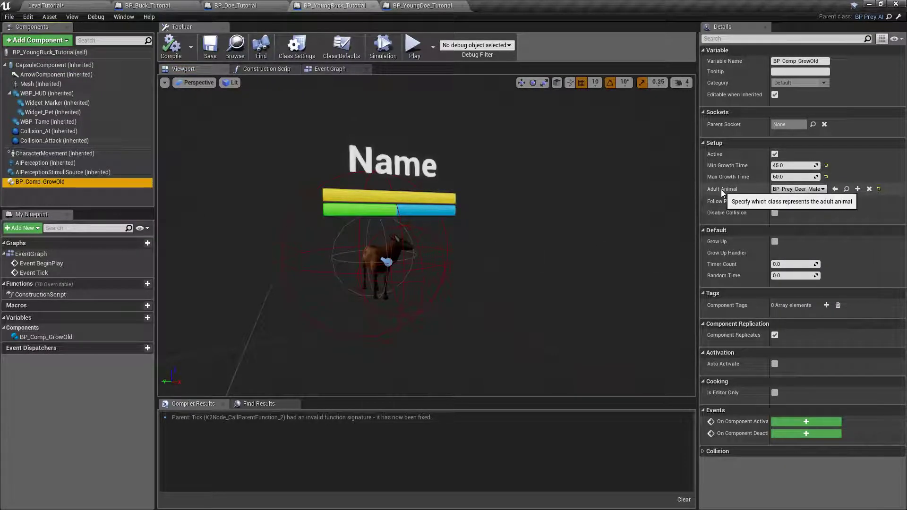
pyautogui.click(790, 190)
pyautogui.write('bp_youngbu')
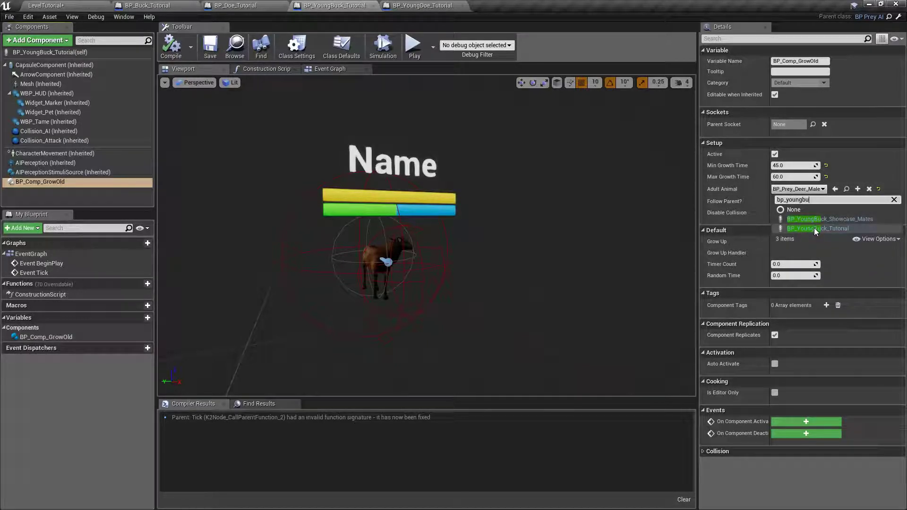
pyautogui.click(833, 228)
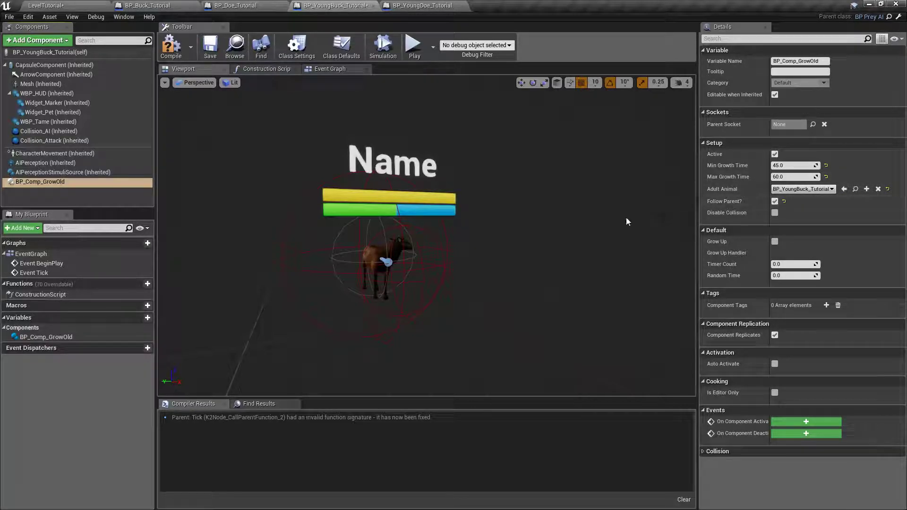
pyautogui.click(180, 48)
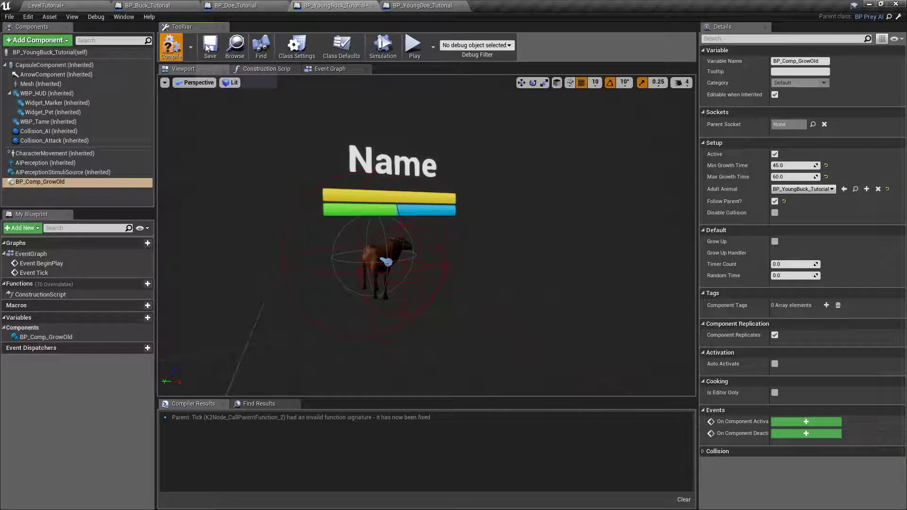
pyautogui.click(422, 6)
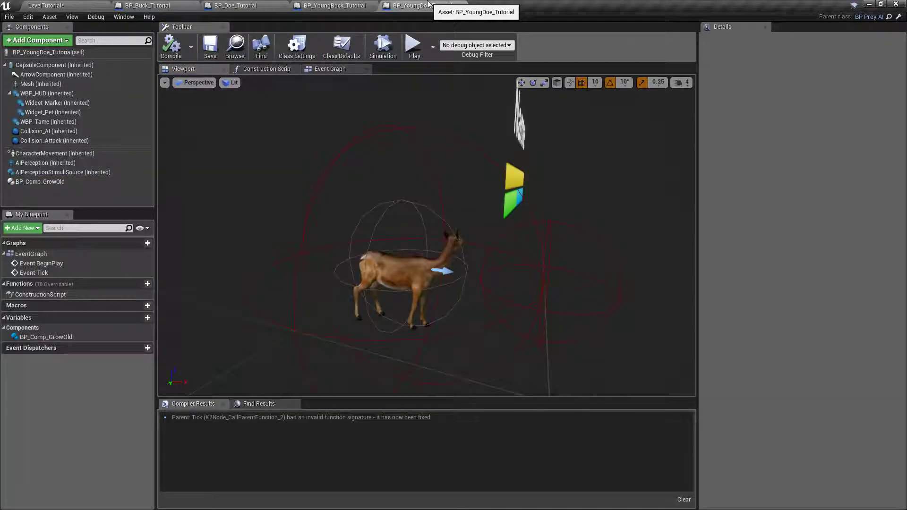
# Set the young doe's Adult Animal to BP_YoungDoe_Tutorial, enable Follow Parent?, and compile
pyautogui.click(31, 184)
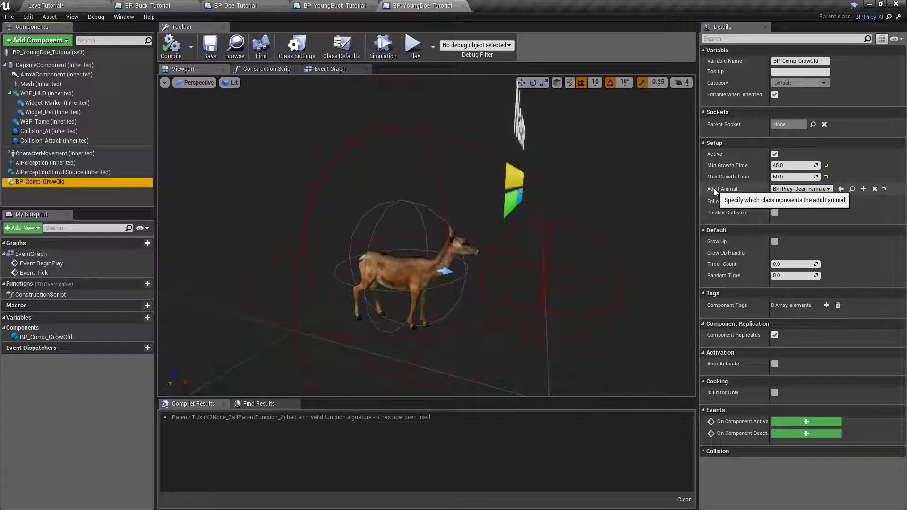
pyautogui.click(811, 189)
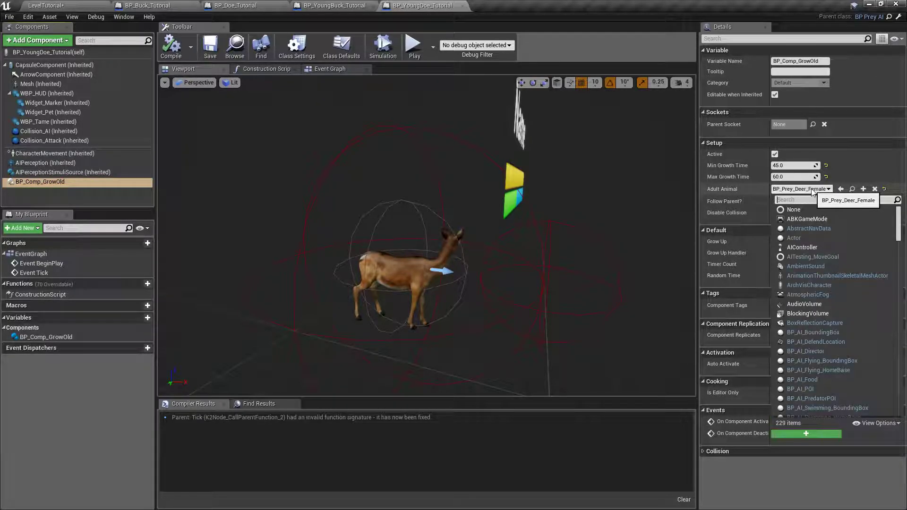
pyautogui.write('bp_youngdoe')
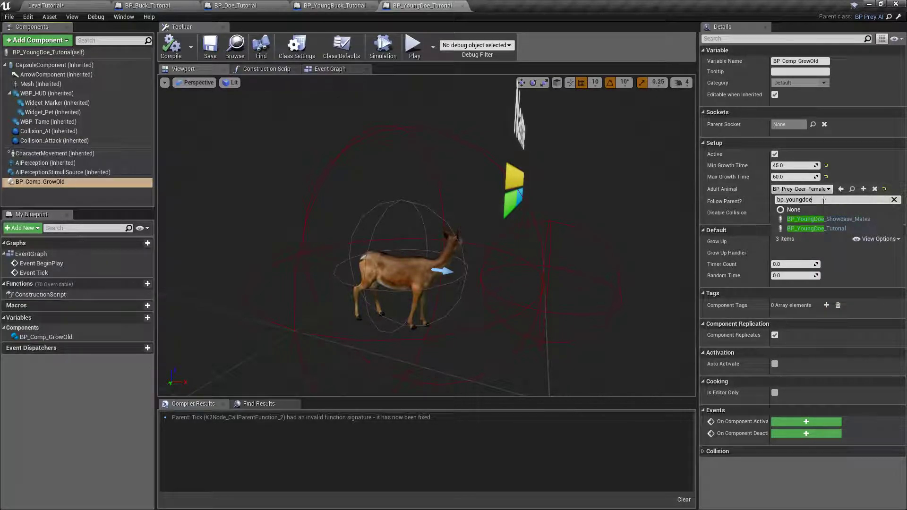
pyautogui.click(828, 229)
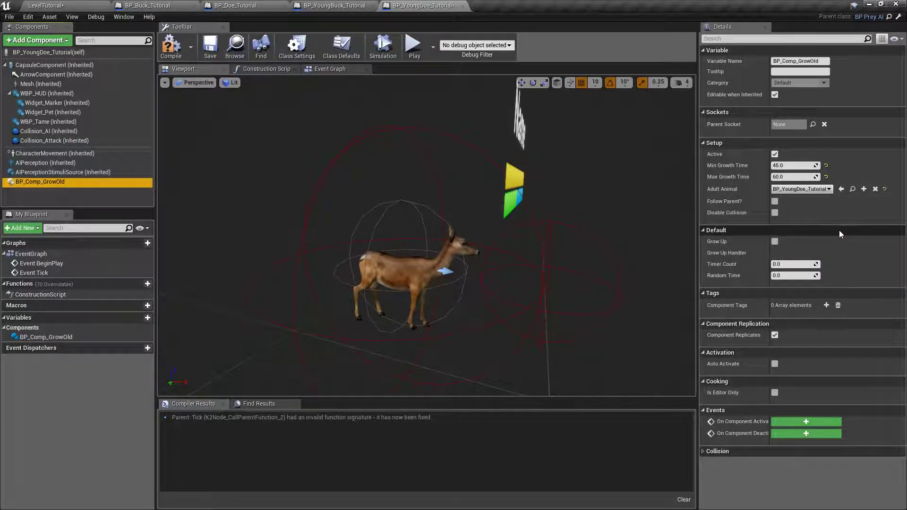
pyautogui.click(776, 201)
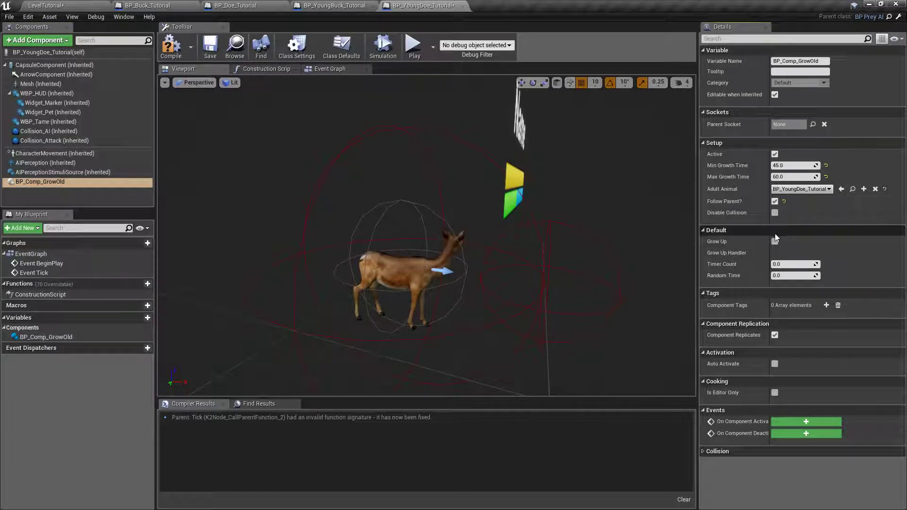
pyautogui.click(209, 48)
# Return to the LevelTutorial level and select the placed young doe
pyautogui.click(103, 6)
pyautogui.click(365, 166)
pyautogui.click(455, 226)
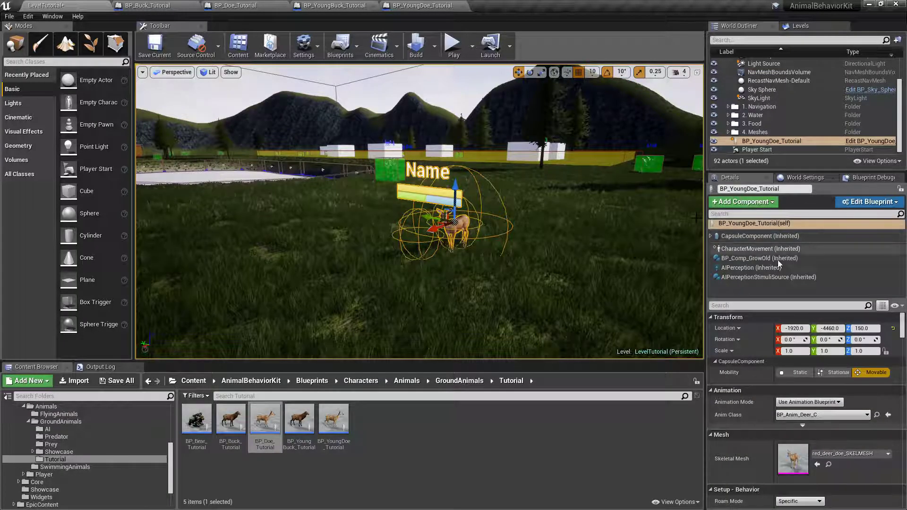
# Give the placed young doe's GrowOld a Min Growth Time of 20 and Max Growth Time of 30
pyautogui.click(756, 259)
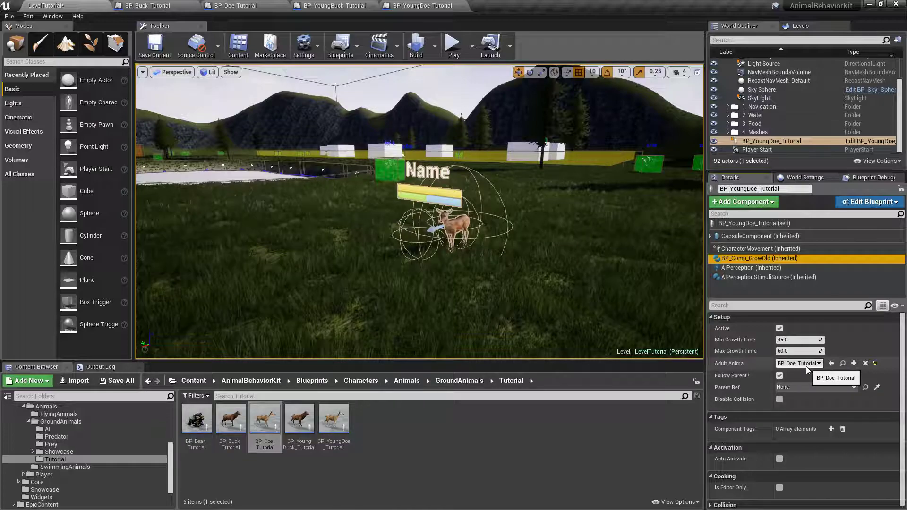
pyautogui.moveTo(269, 420)
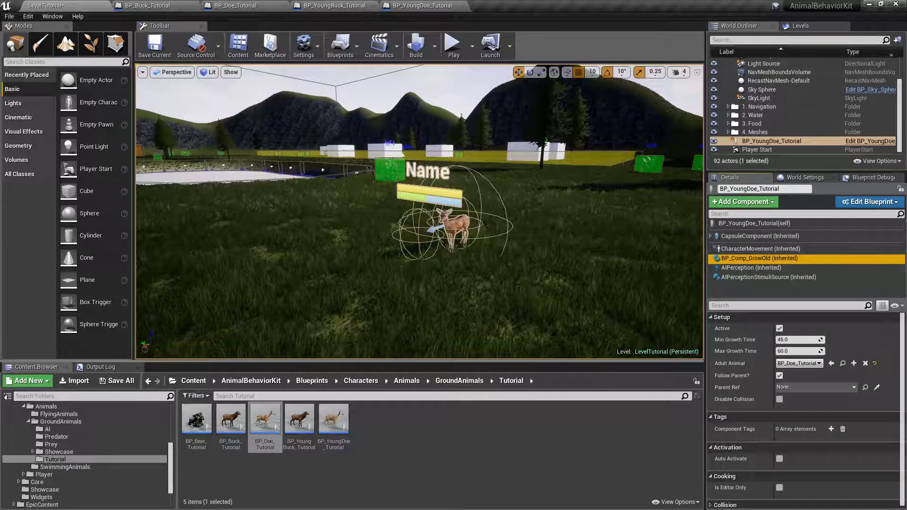
pyautogui.click(784, 224)
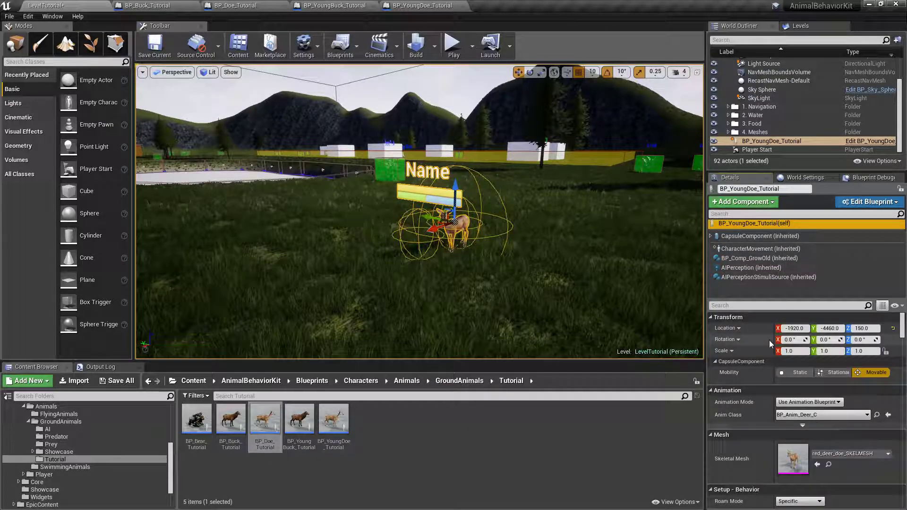
pyautogui.click(749, 260)
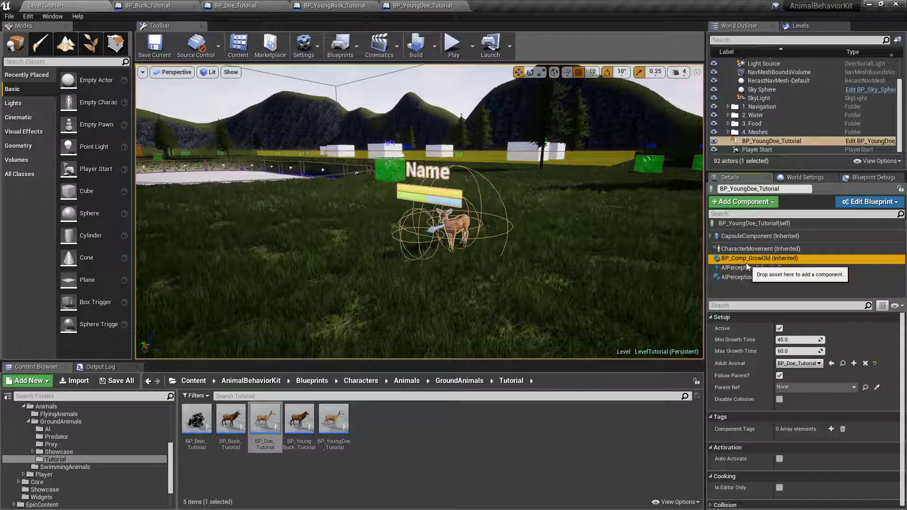
pyautogui.click(805, 340)
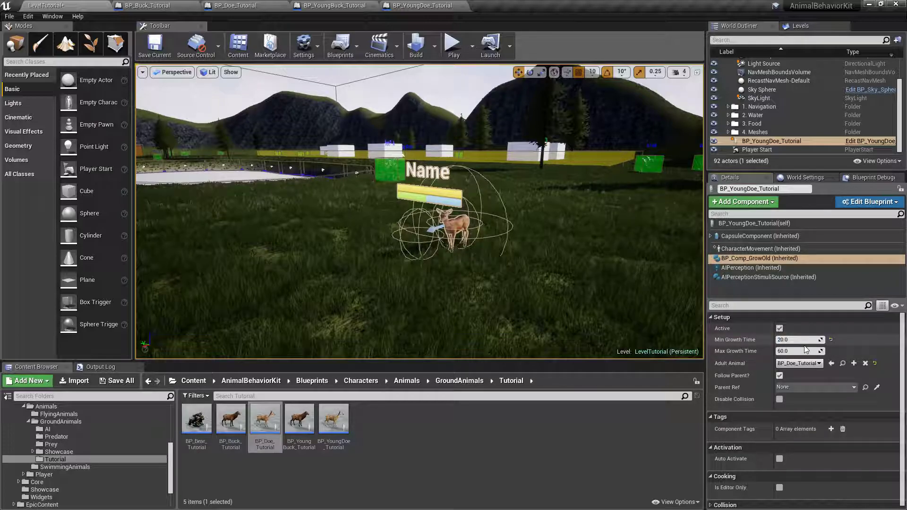
pyautogui.click(803, 352)
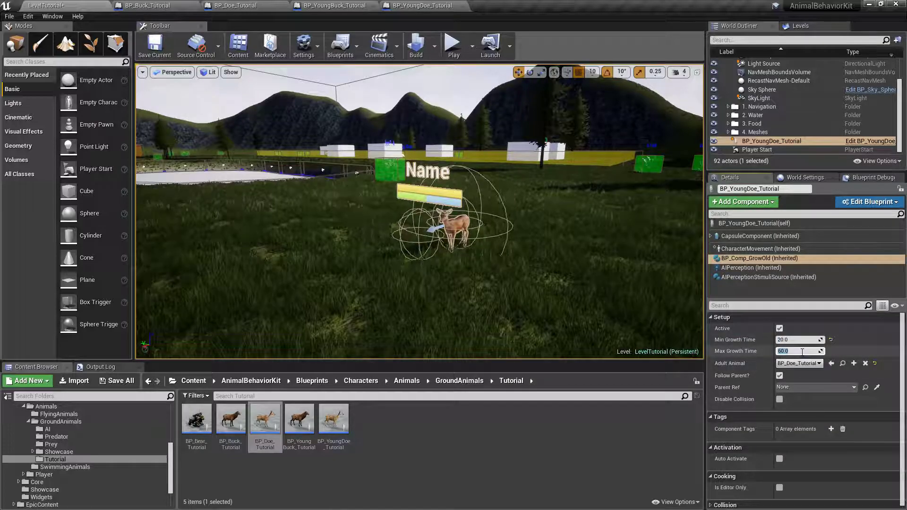
pyautogui.press('Return')
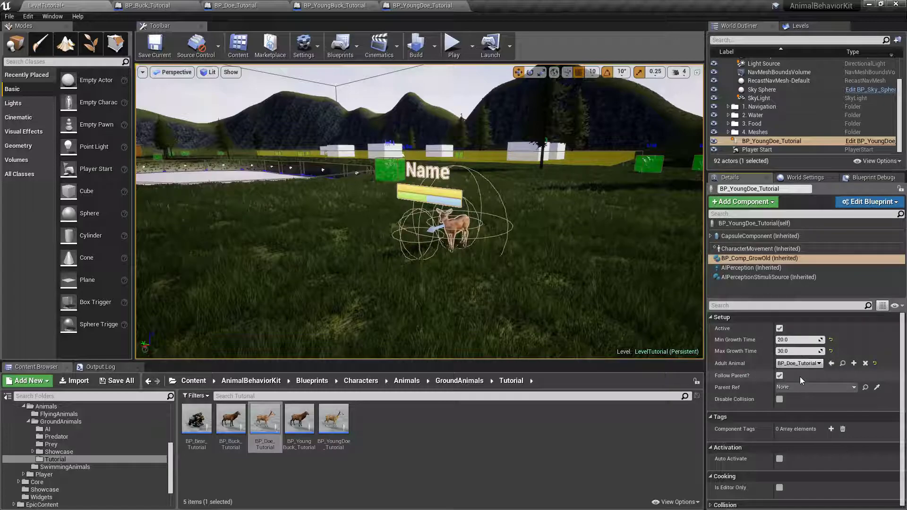
# Save all changes including the level, and turn off Follow Parent? on the placed doe
pyautogui.click(118, 381)
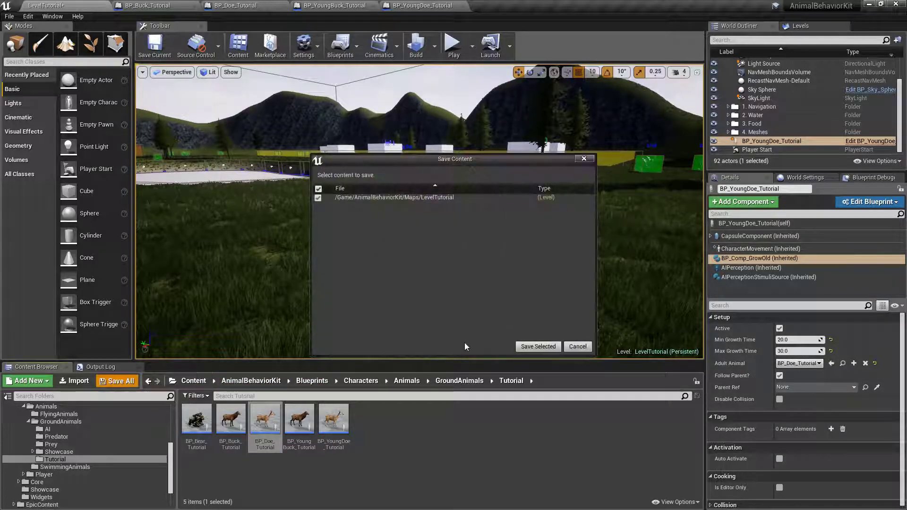
pyautogui.click(534, 345)
pyautogui.click(779, 376)
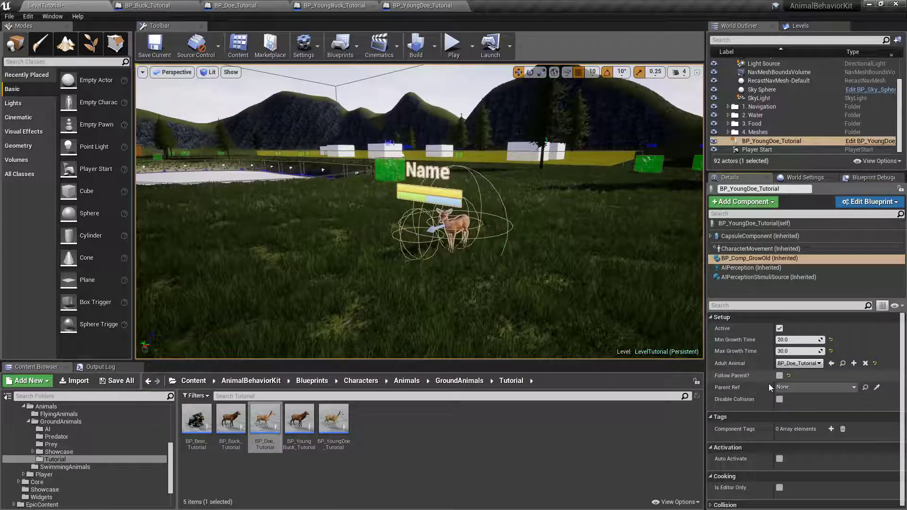